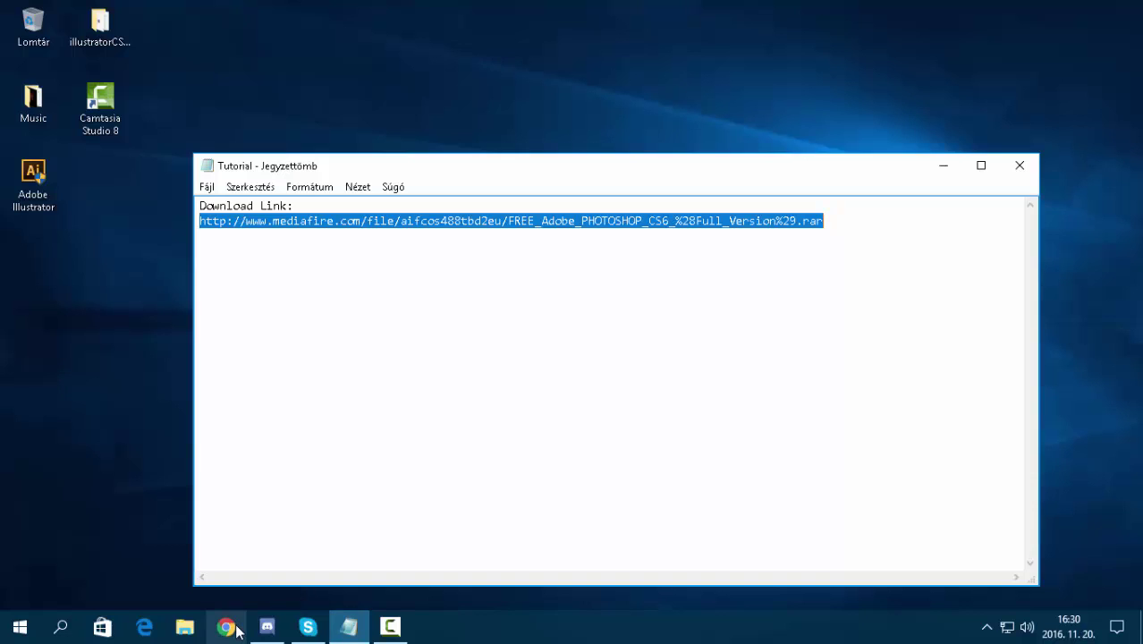
- Bring Chrome to the front and minimise the Notepad notes holding the Photoshop download link
left_click(267, 626)
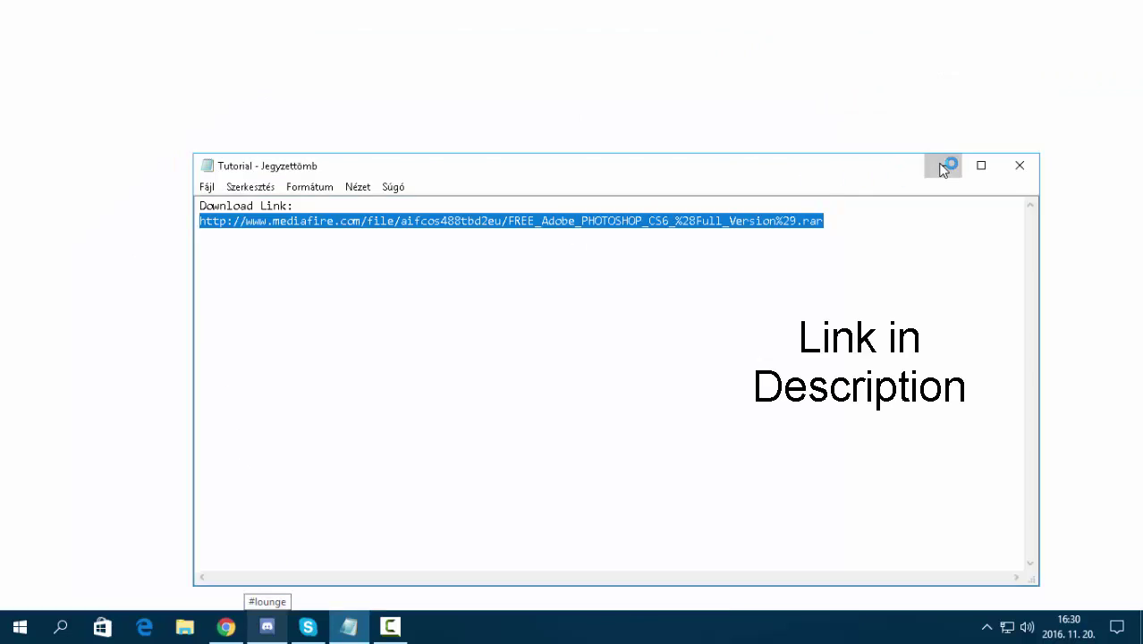
left_click(943, 168)
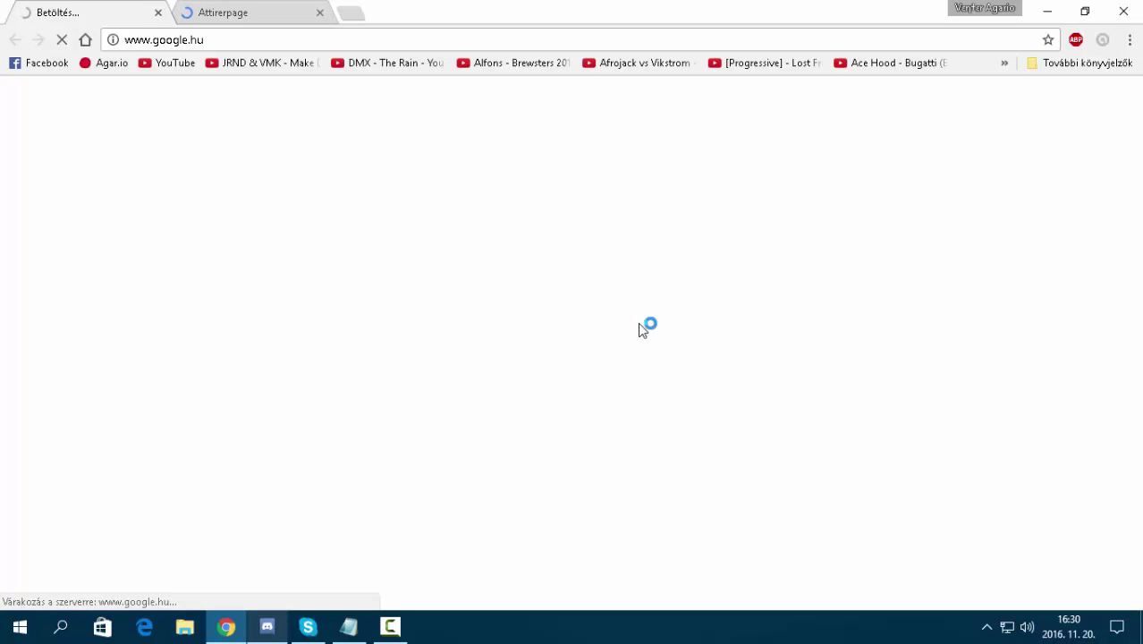
- Go to the MediaFire link, close the upgrade tab, and download the FREE Adobe PHOTOSHOP CS6 RAR
left_click(281, 38)
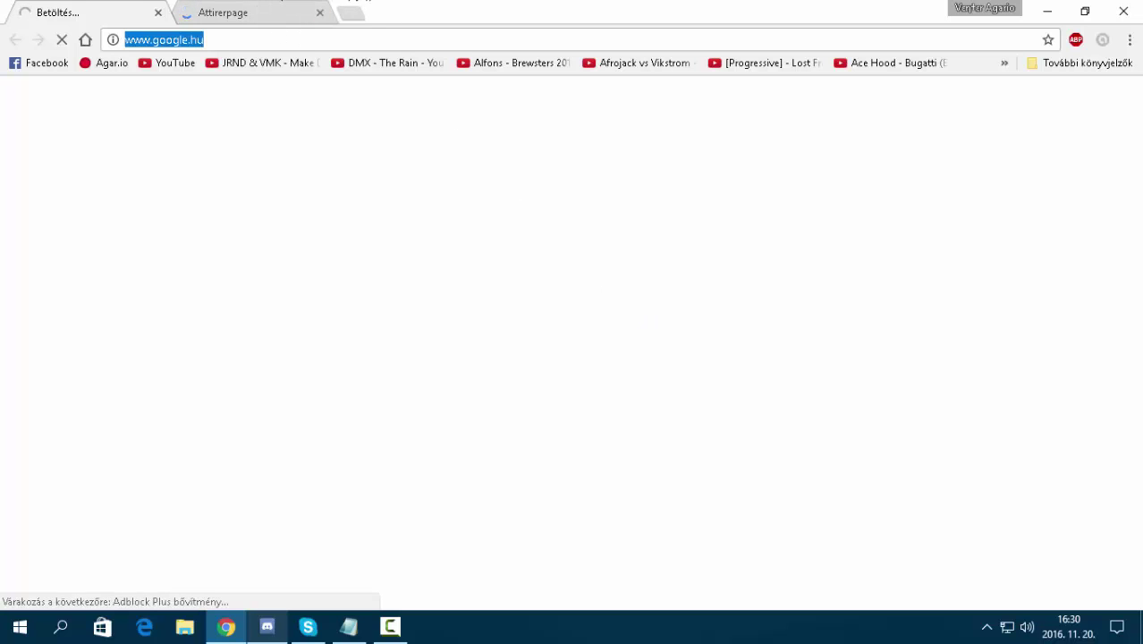
left_click(319, 13)
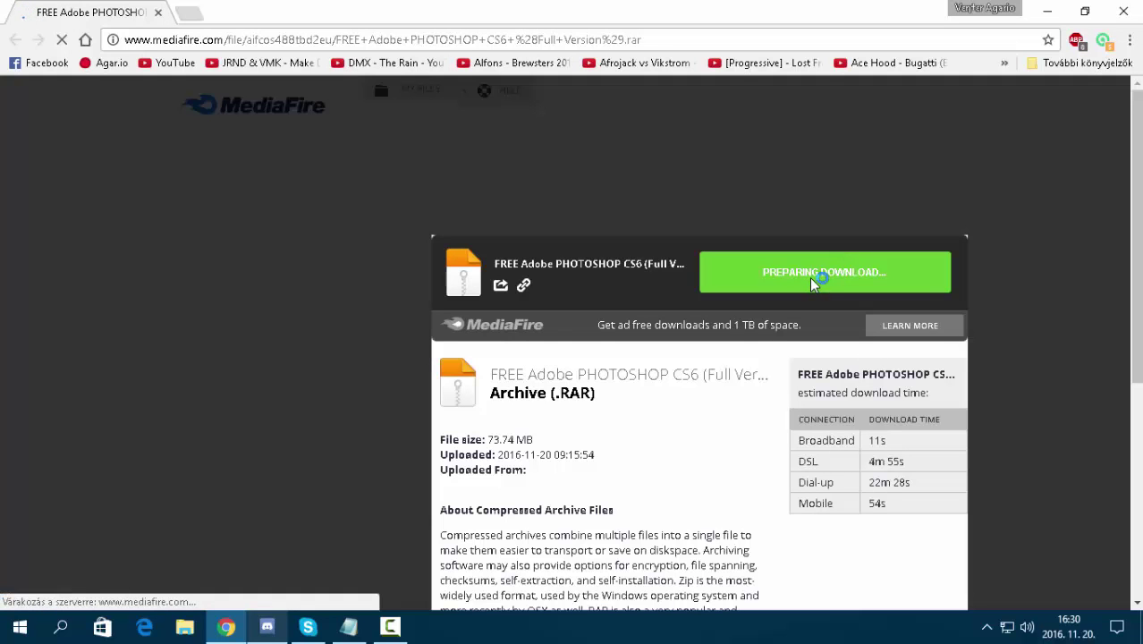
left_click(813, 283)
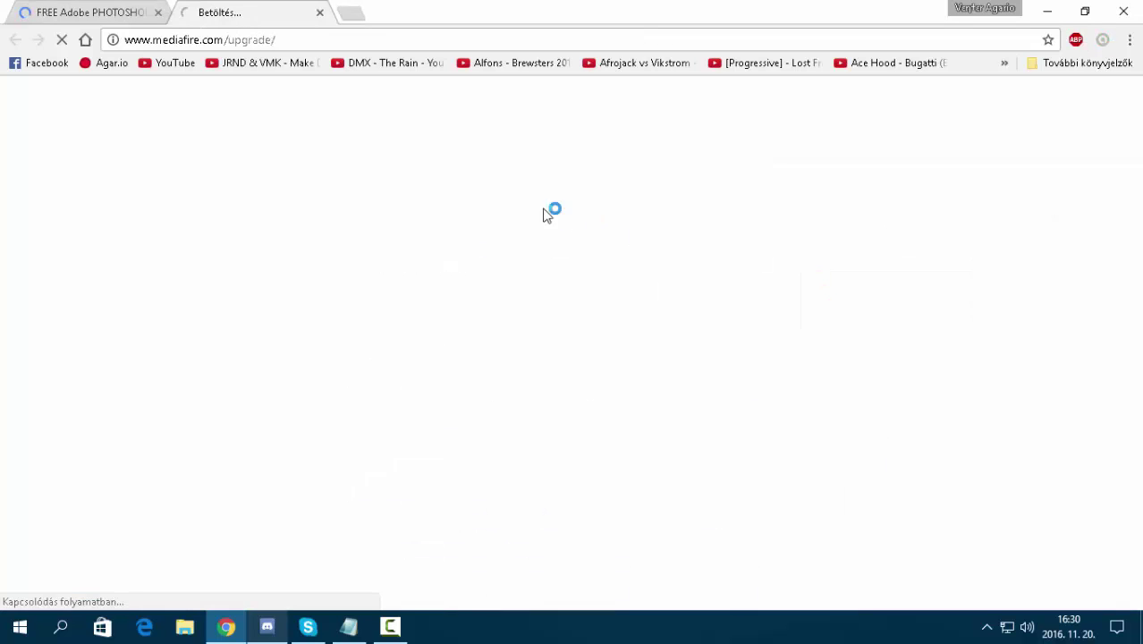
left_click(319, 13)
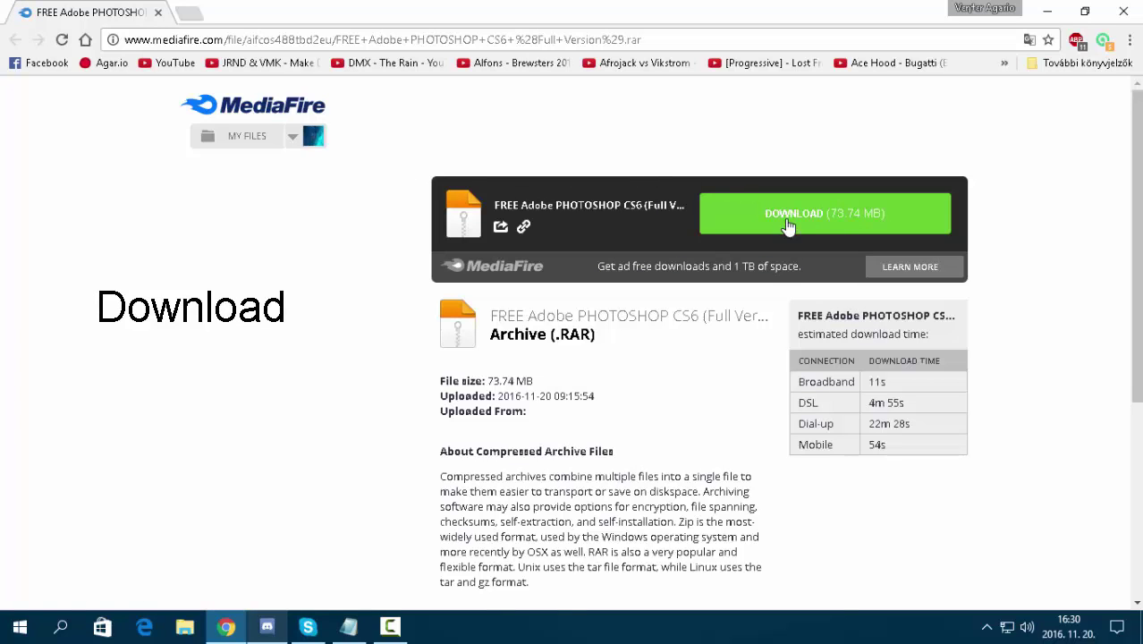
left_click(788, 225)
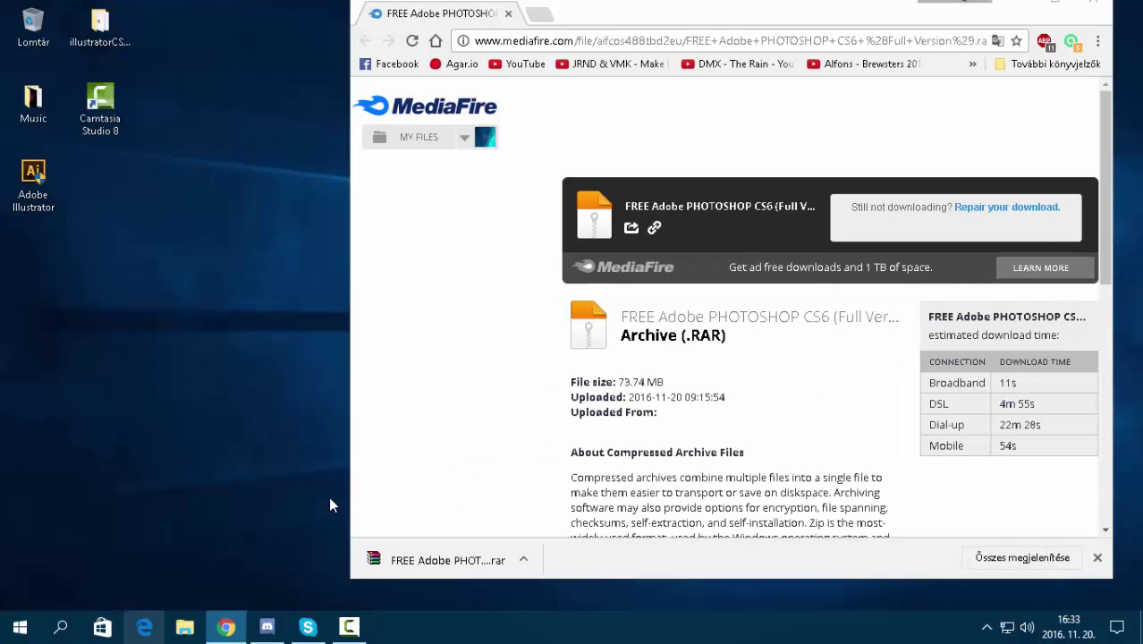
- Drag the downloaded Photoshop RAR from Chrome's download shelf onto the desktop, then minimise Chrome
left_click_drag(404, 560, 195, 241)
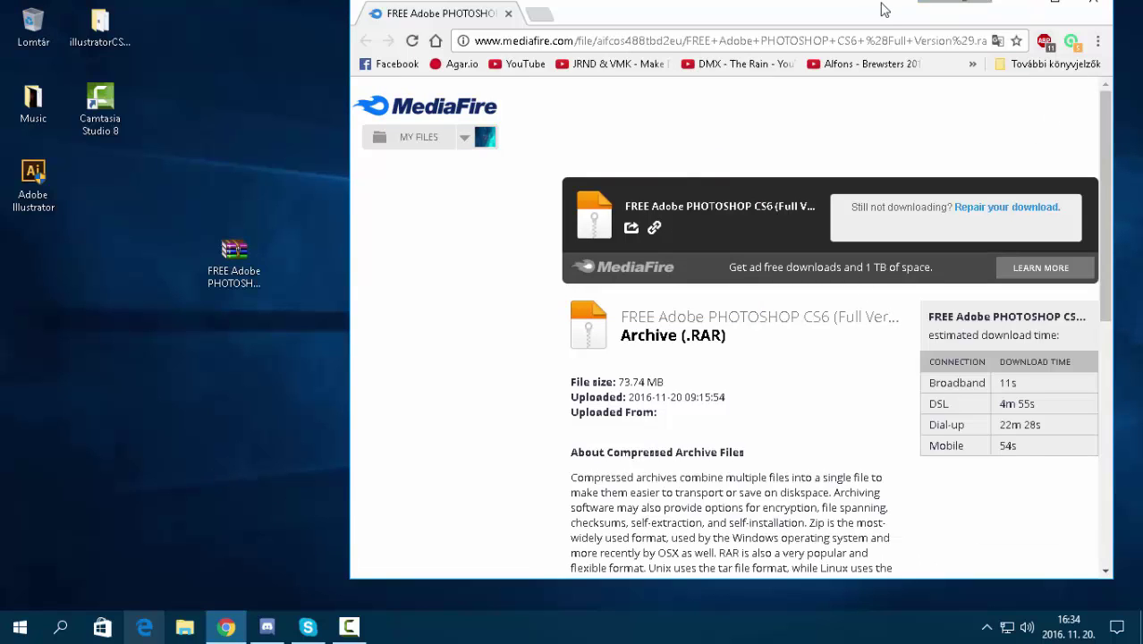
left_click(1017, 6)
- Dismiss WinRAR's expiry notice, close the archive window, and bring up the desktop RAR's extraction options
left_click(250, 259)
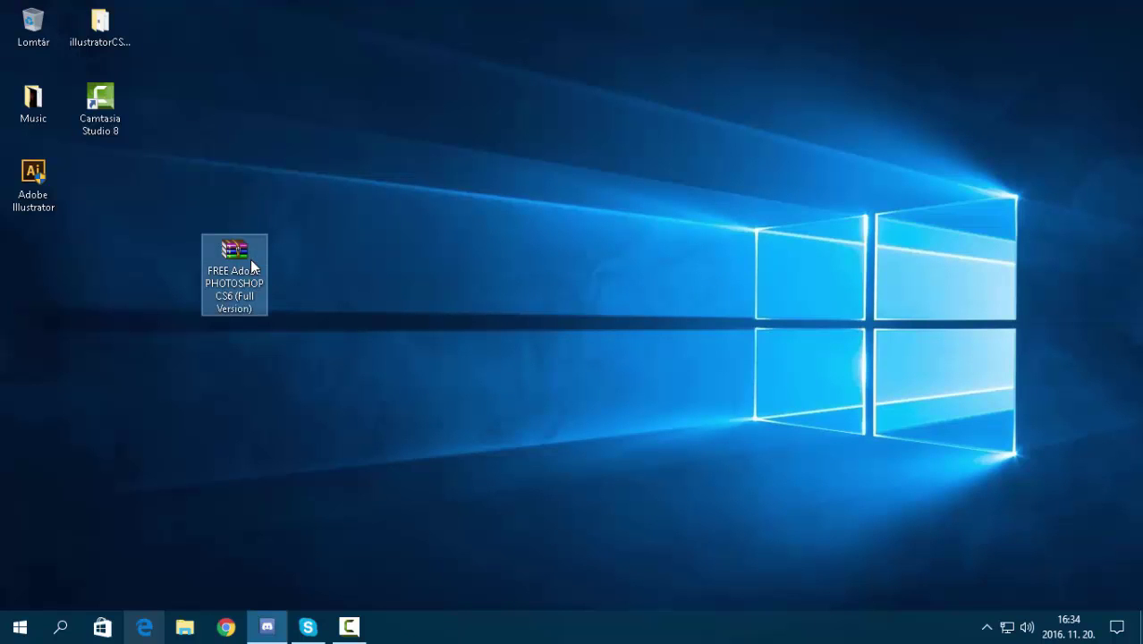
left_click(471, 278)
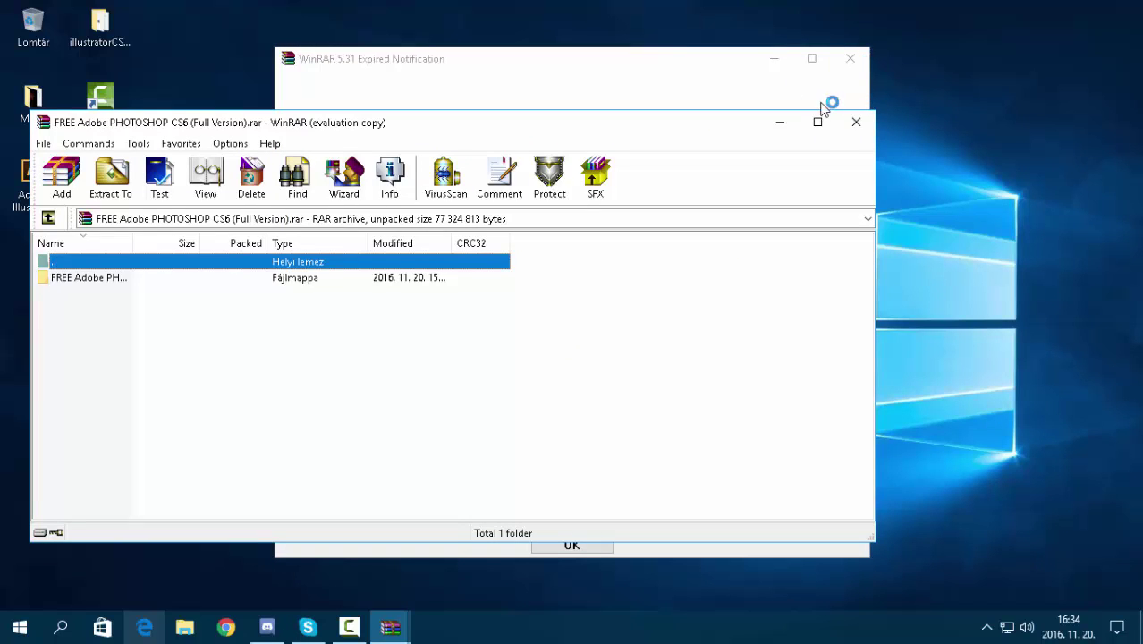
left_click(857, 125)
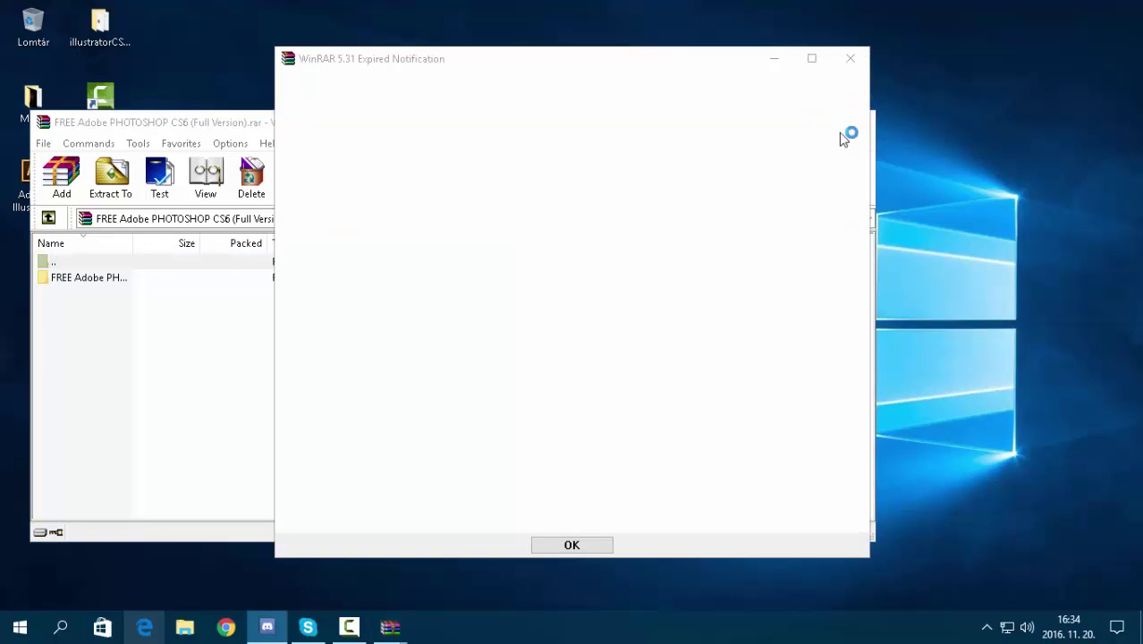
left_click(849, 58)
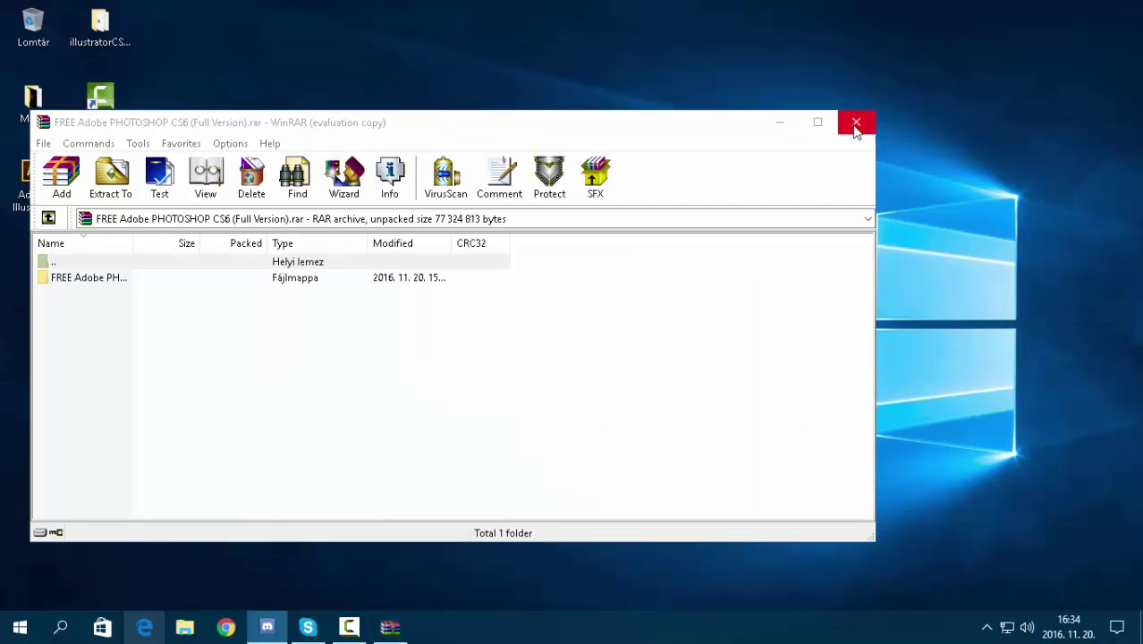
left_click(858, 124)
right_click(240, 256)
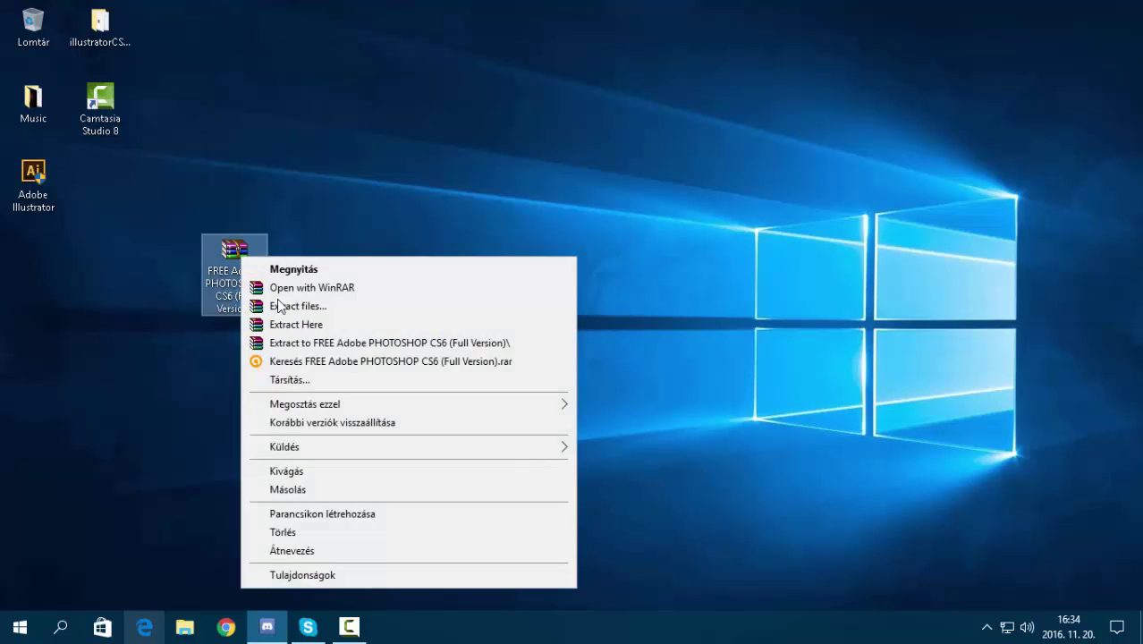
- Extract to 'FREE Adobe PHOTOSHOP CS6 (Full Version)' and launch Setup from the extracted folder
left_click(302, 342)
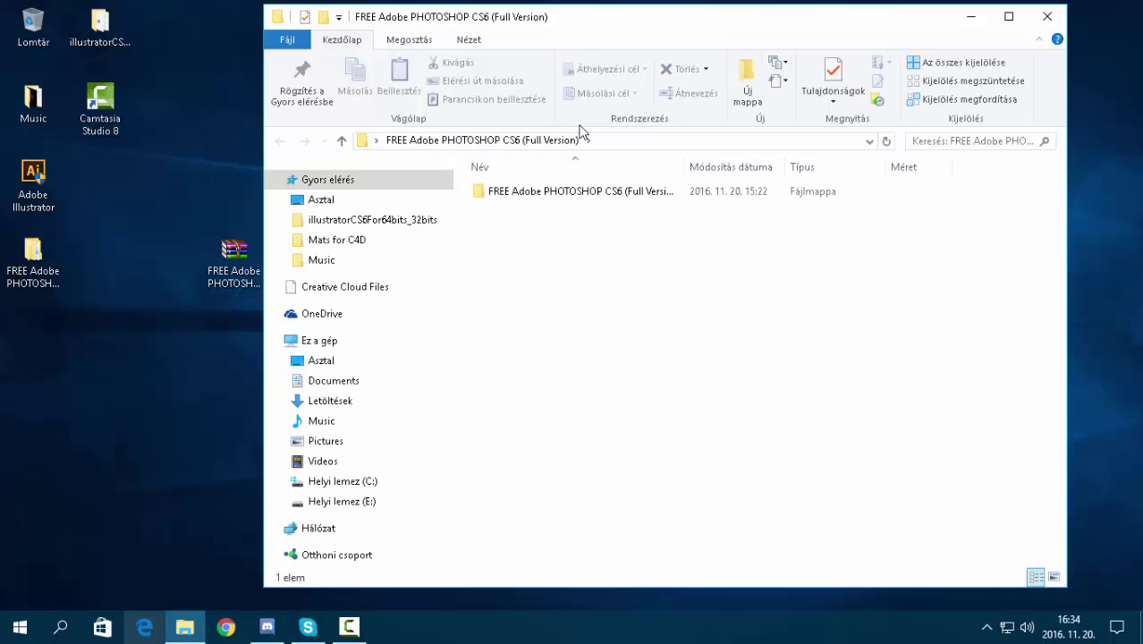
double_click(537, 193)
left_click(530, 208)
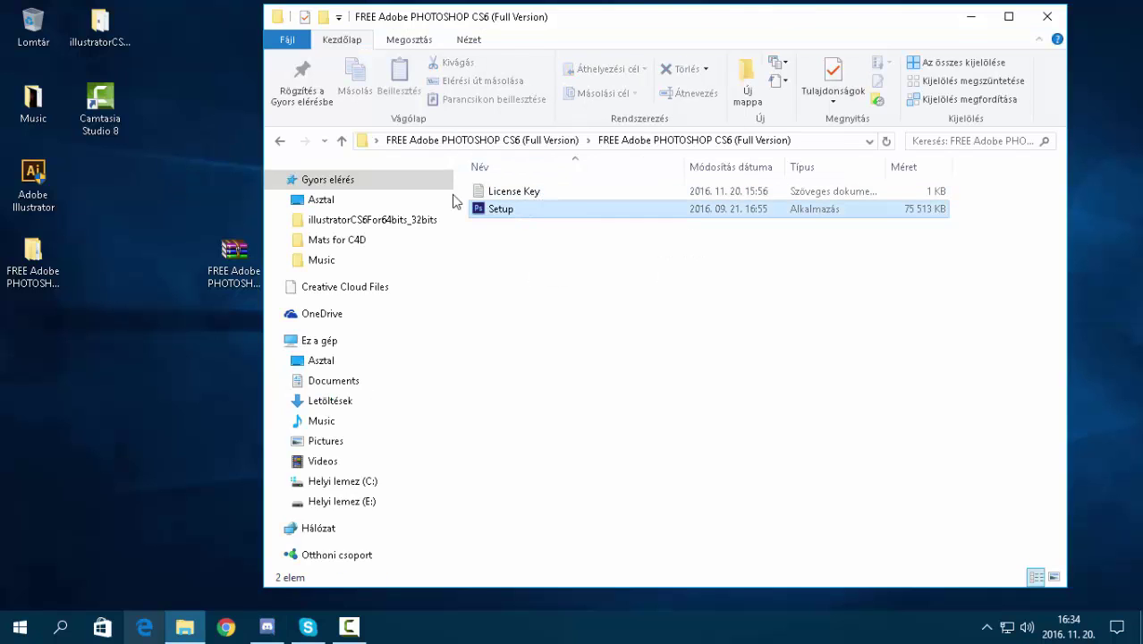
double_click(497, 212)
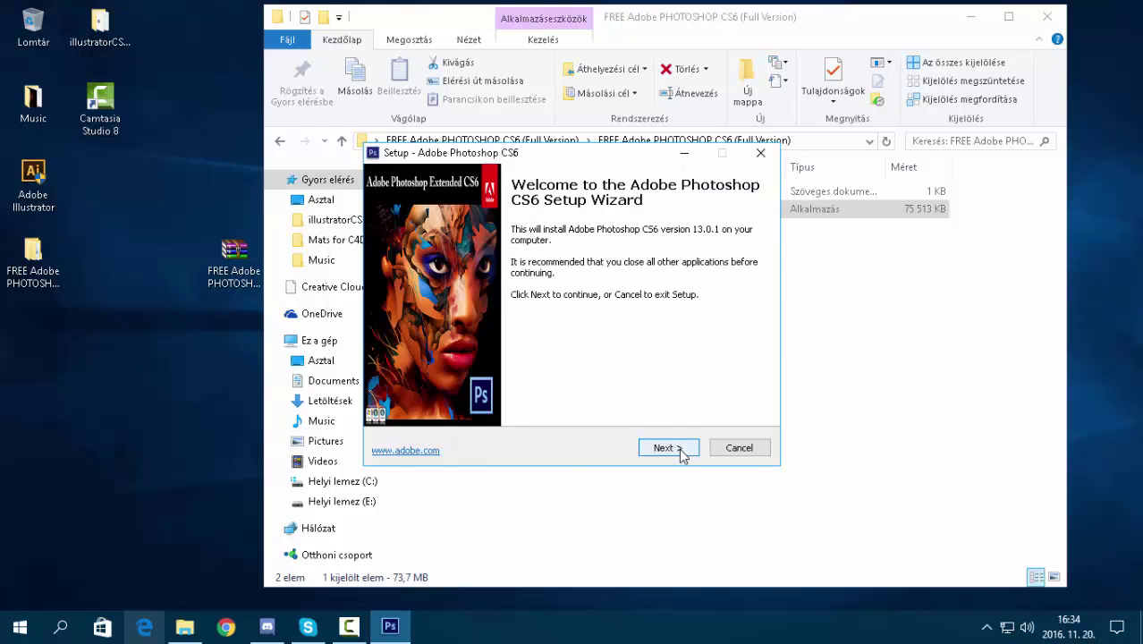
- Accept the licence, keep the default install folder, and name the Start Menu folder 'Adobe Photoshop'
left_click(679, 448)
left_click(414, 396)
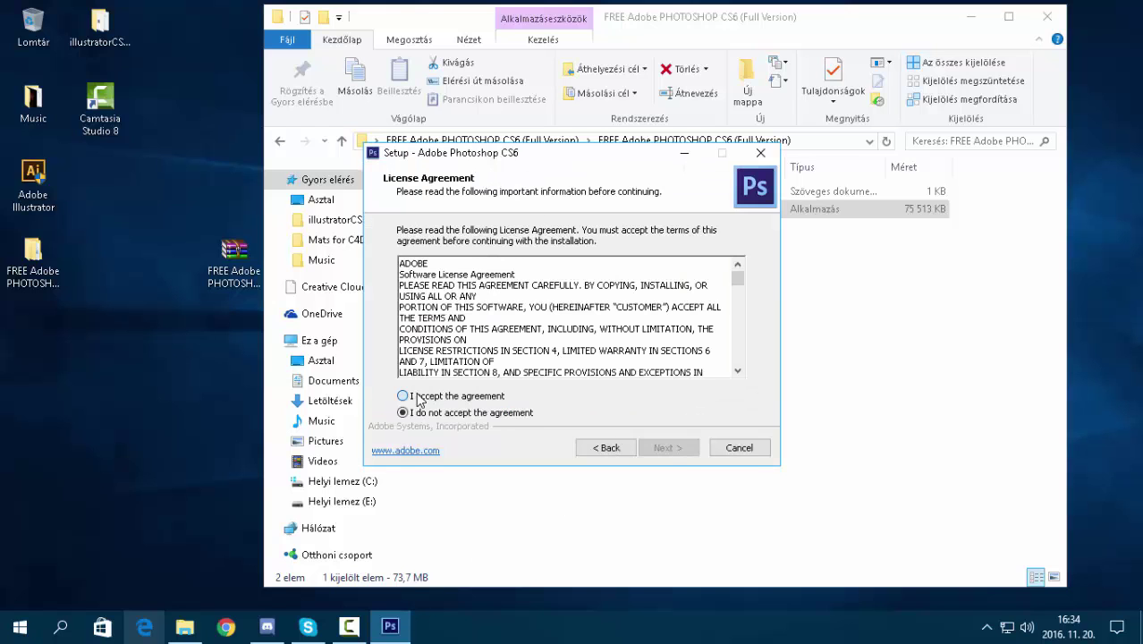
left_click(666, 448)
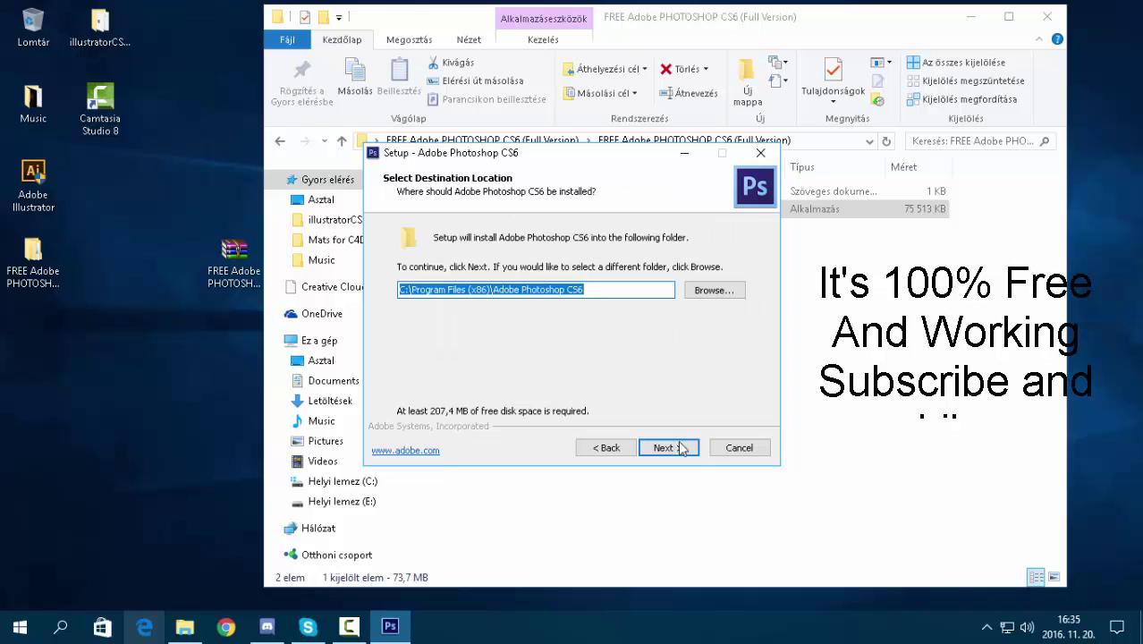
left_click(693, 456)
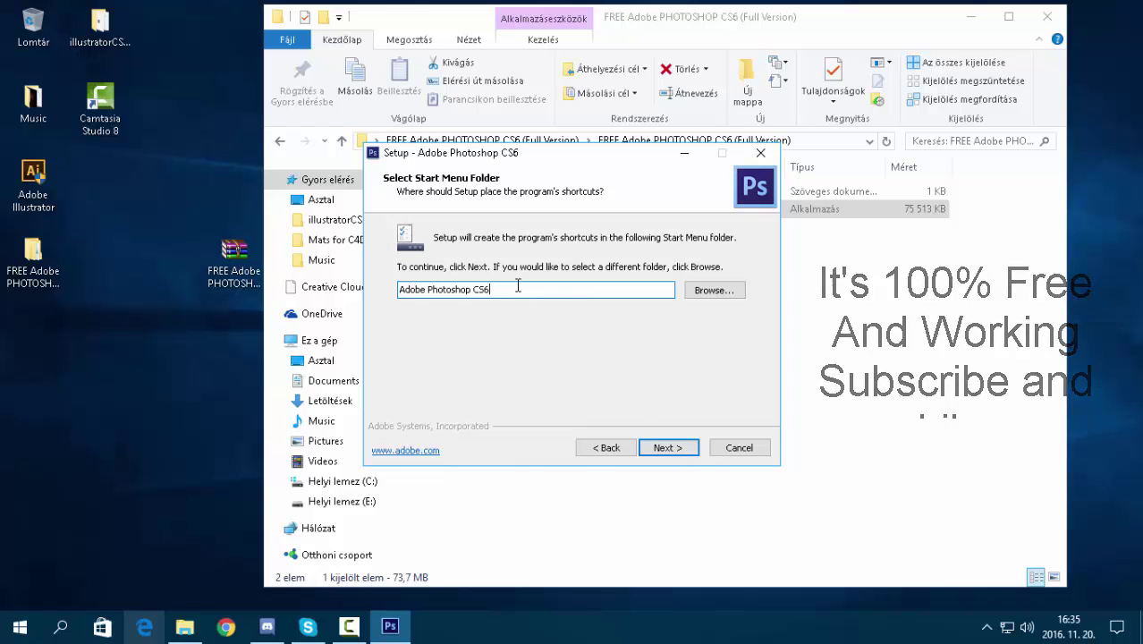
left_click_drag(592, 289, 467, 296)
key("BackSpace")
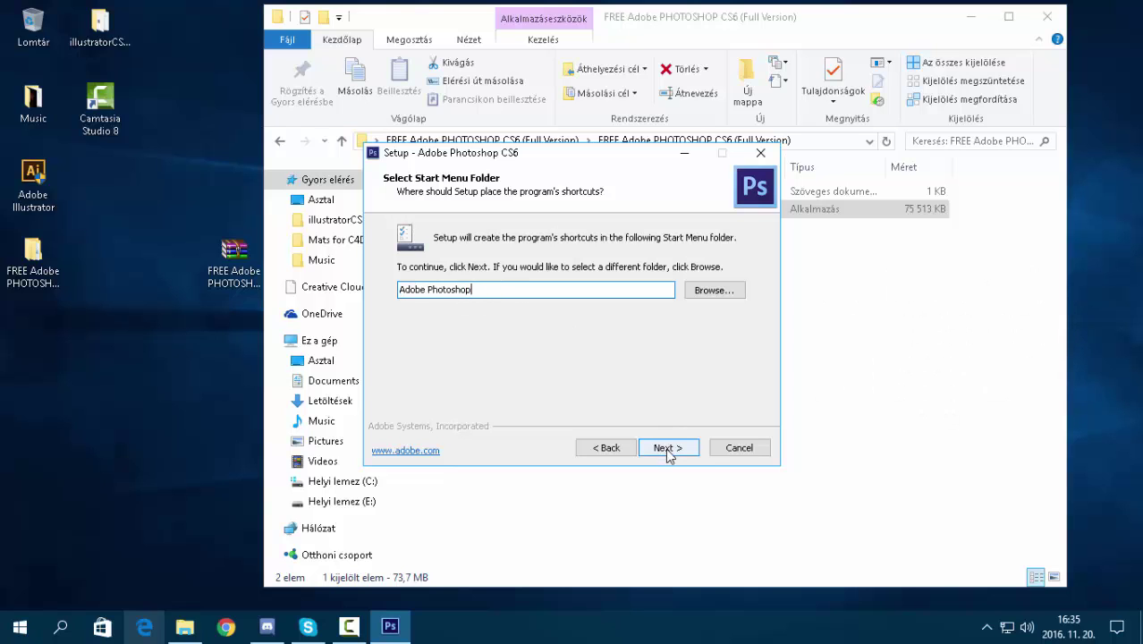
left_click(667, 454)
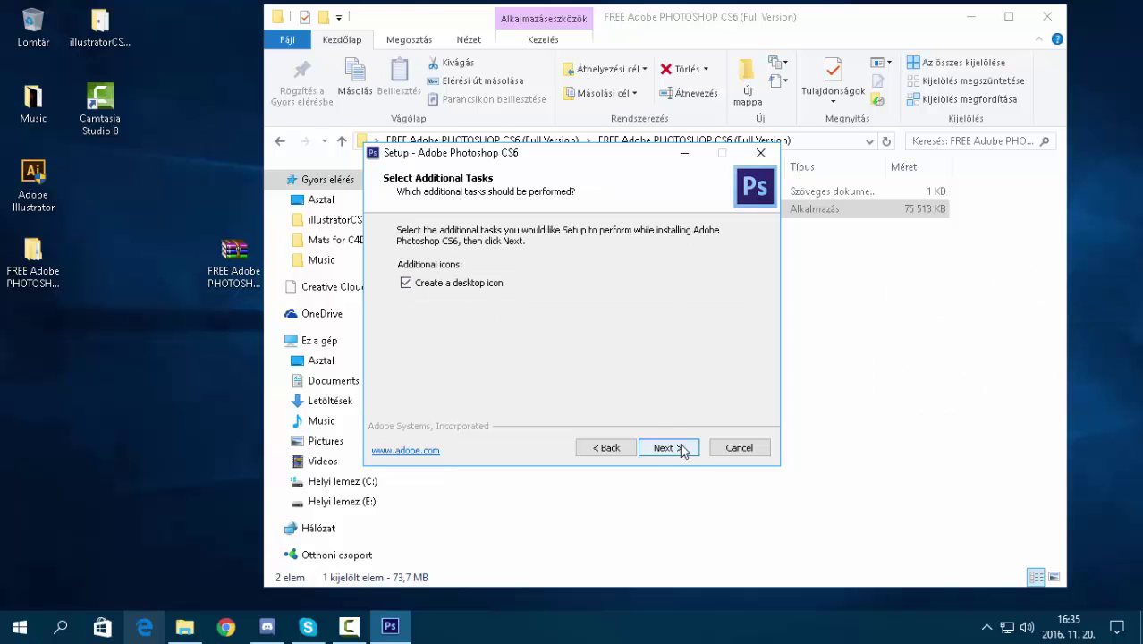
left_click(679, 447)
- Copy the key from the License Key text file into the setup's License Key field
left_click(908, 296)
double_click(638, 190)
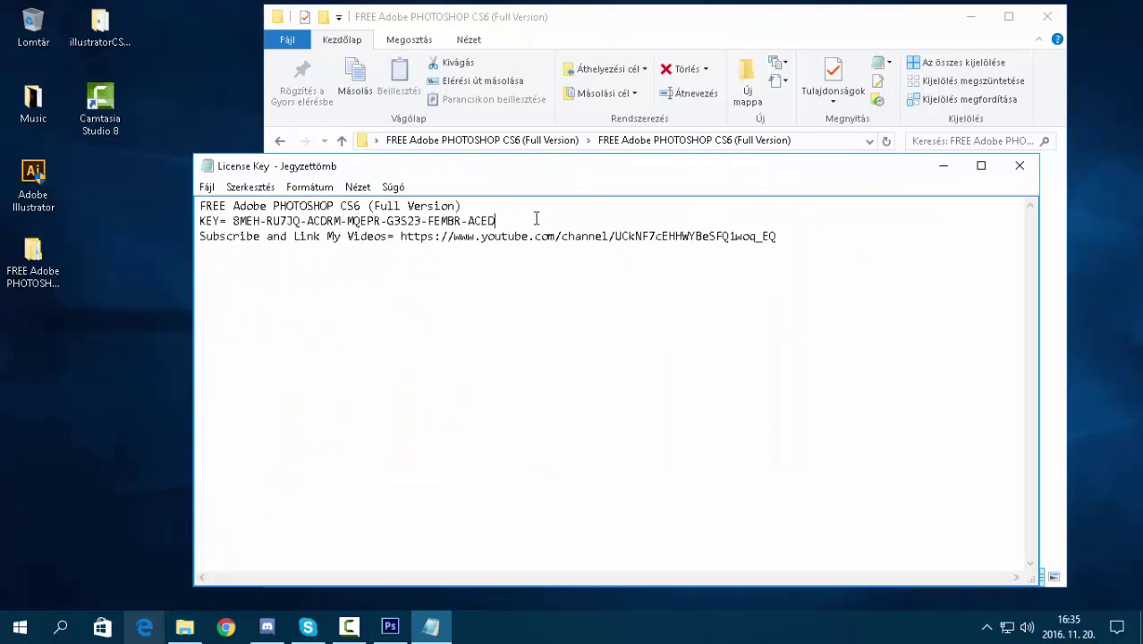
left_click_drag(536, 219, 234, 223)
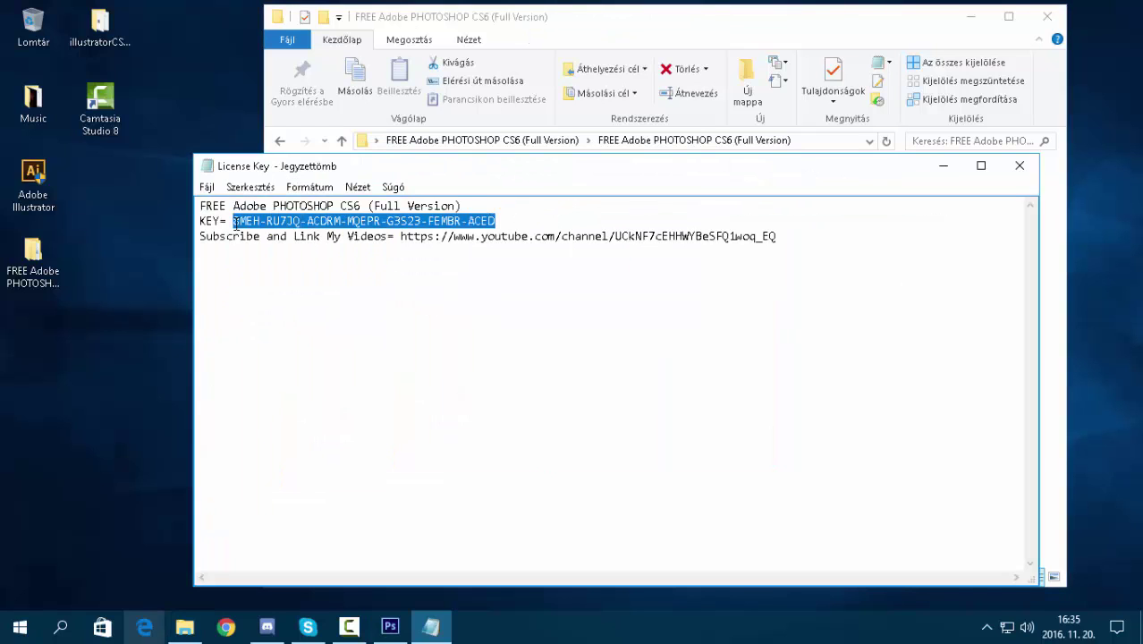
left_click(1020, 166)
left_click(390, 626)
key("ctrl+v")
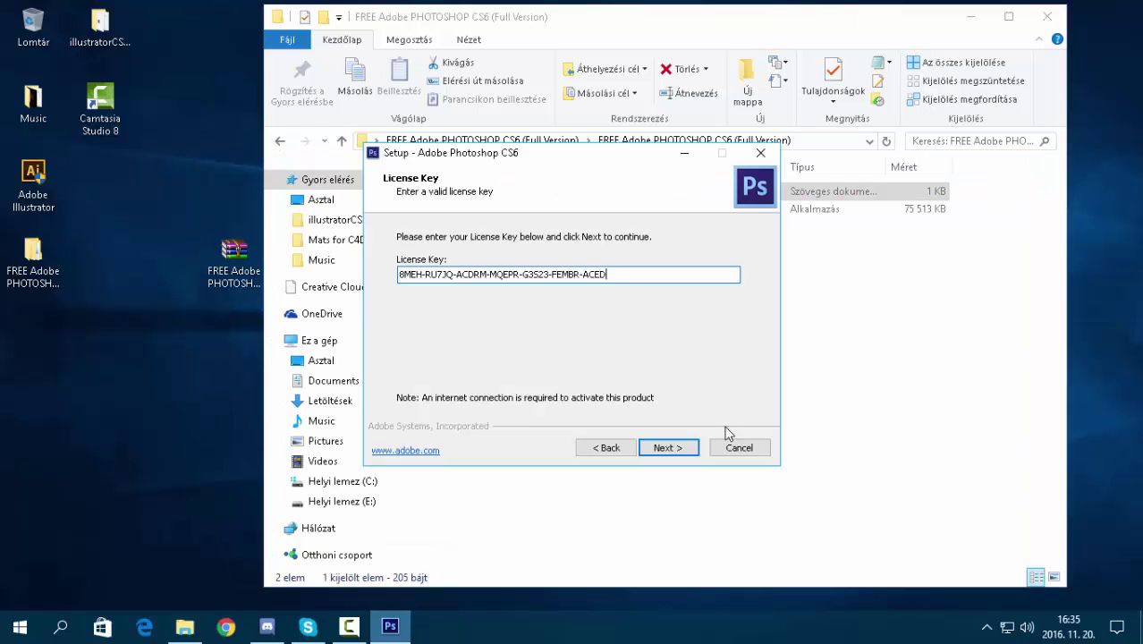
- Run the Photoshop CS6 installation to completion and close the wizard with Finish
left_click(683, 448)
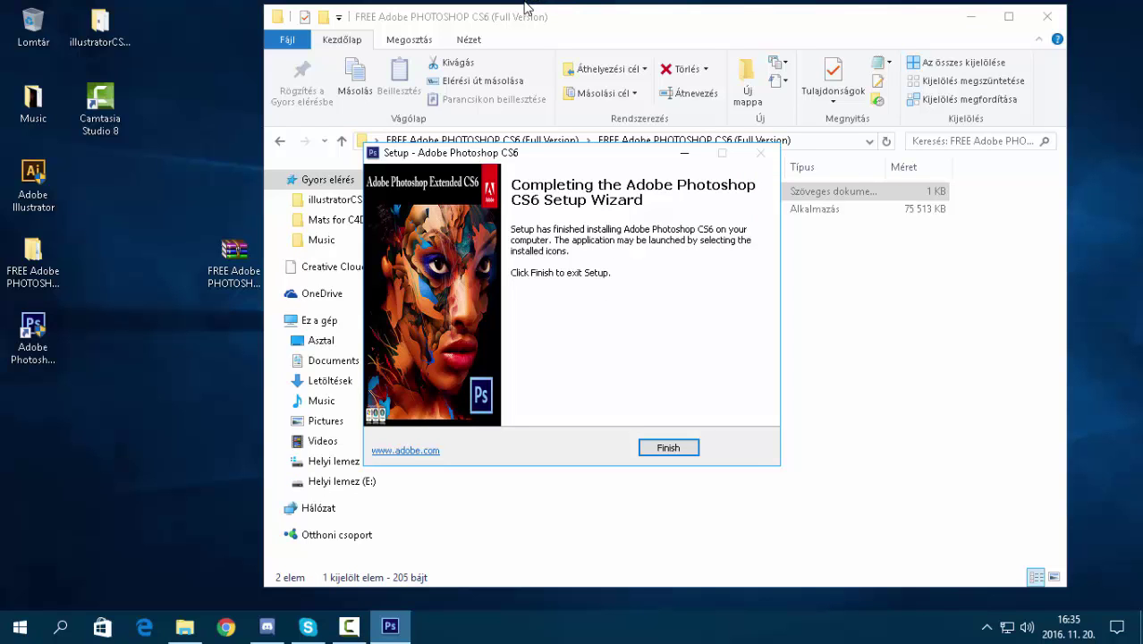
left_click(668, 449)
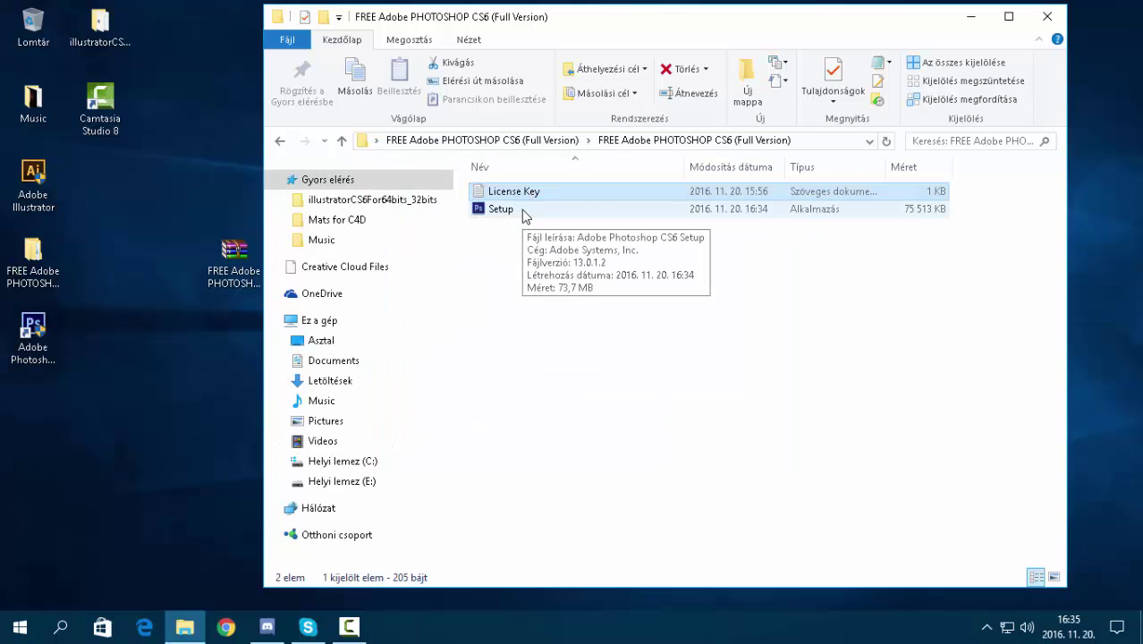
left_click(29, 330)
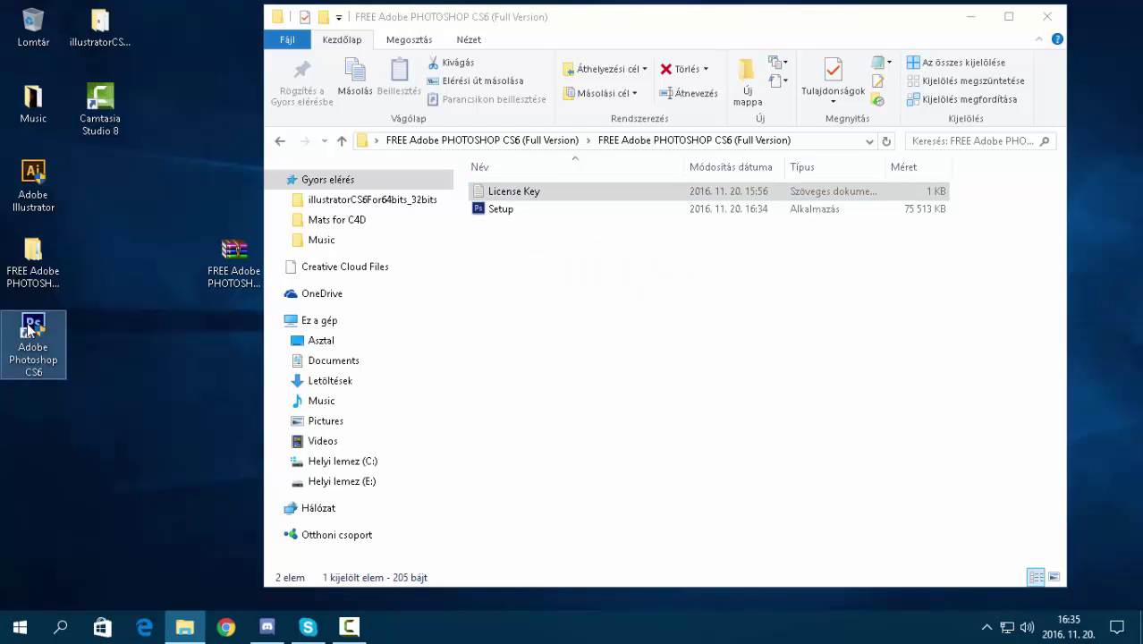
- Launch Photoshop CS6 from its desktop shortcut, close the install folder, and dismiss the already-running notice
double_click(29, 330)
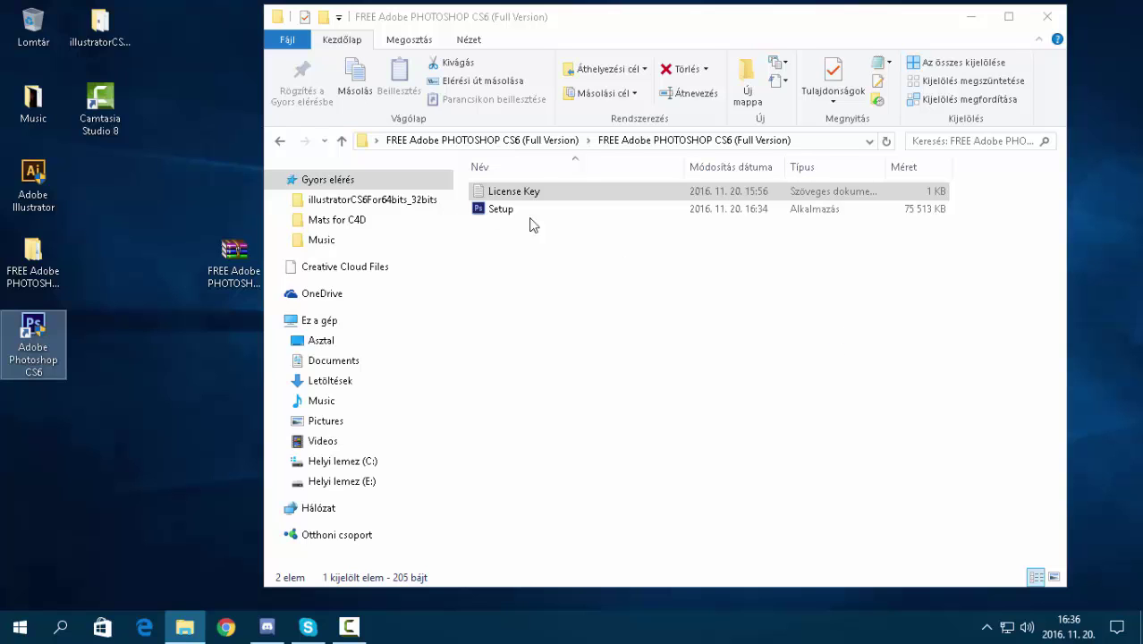
left_click(1041, 24)
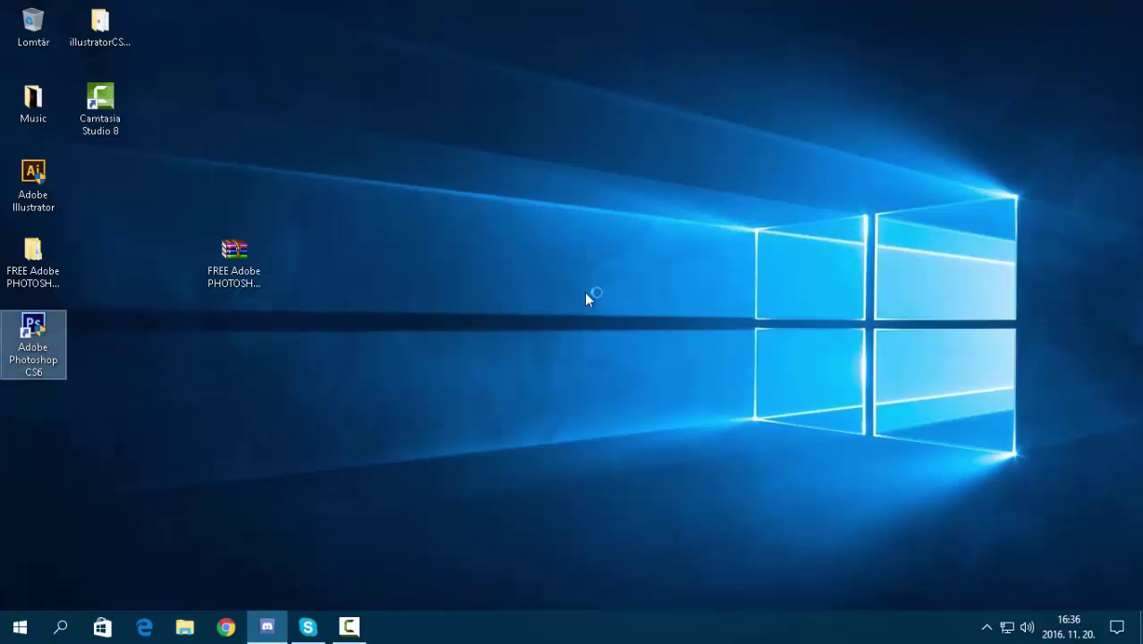
left_click(704, 382)
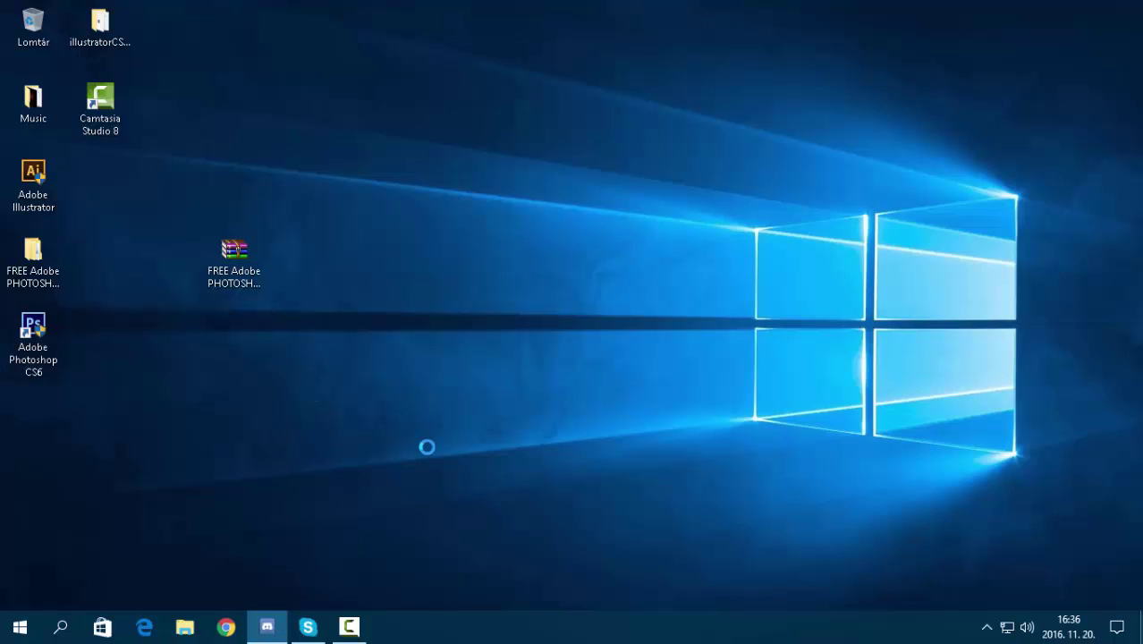
right_click(277, 224)
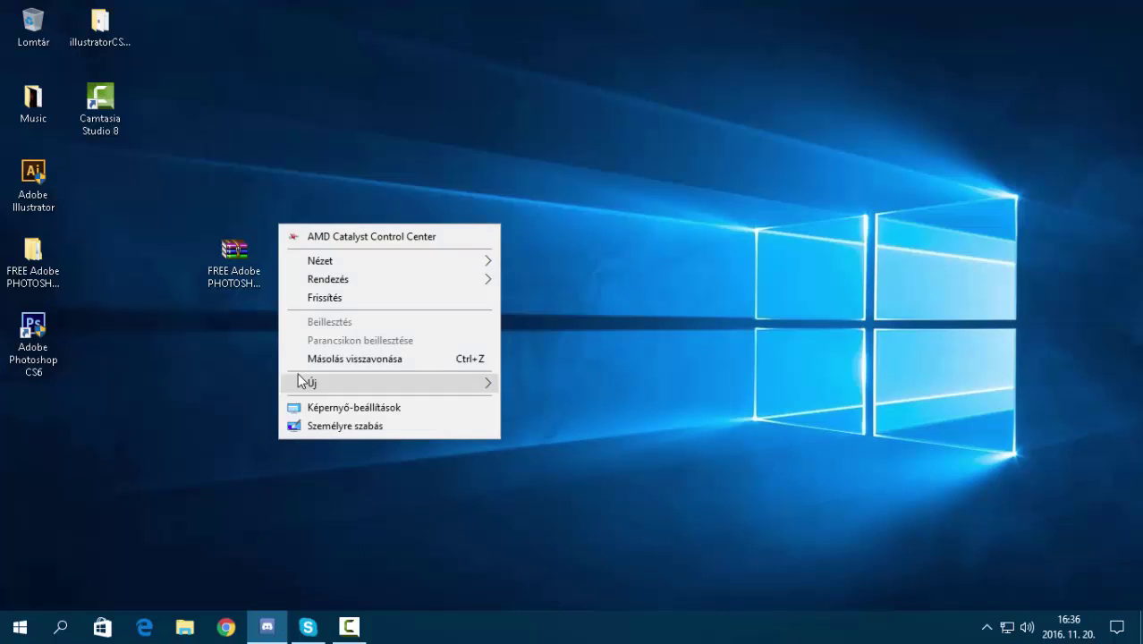
left_click(330, 302)
right_click(258, 238)
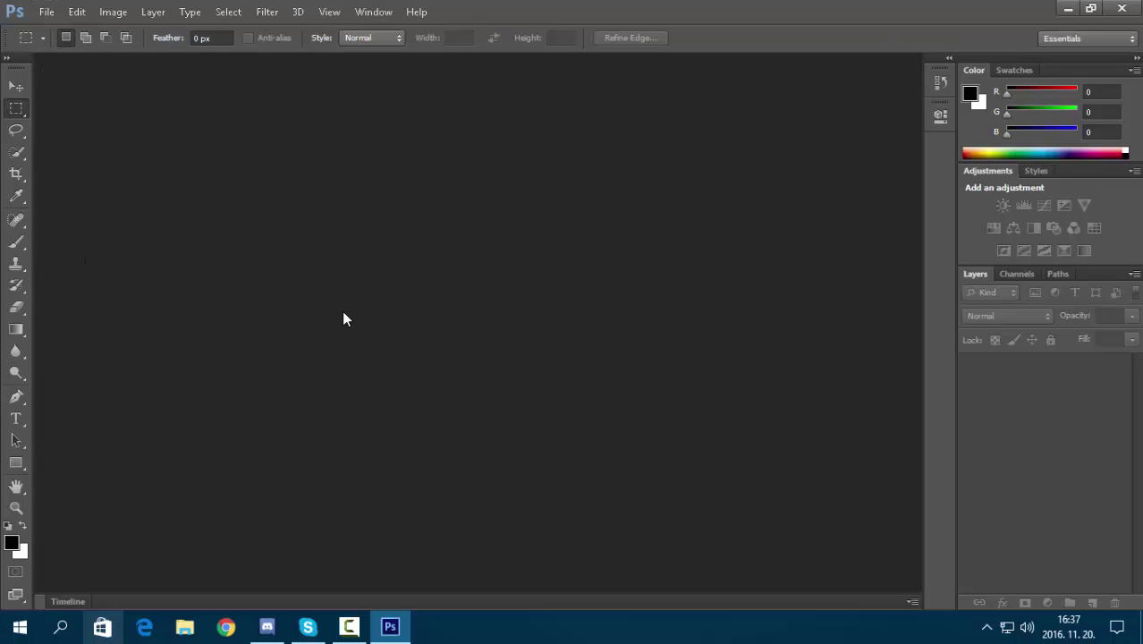
- Create a new Untitled-1 document with the default white canvas settings
left_click(46, 12)
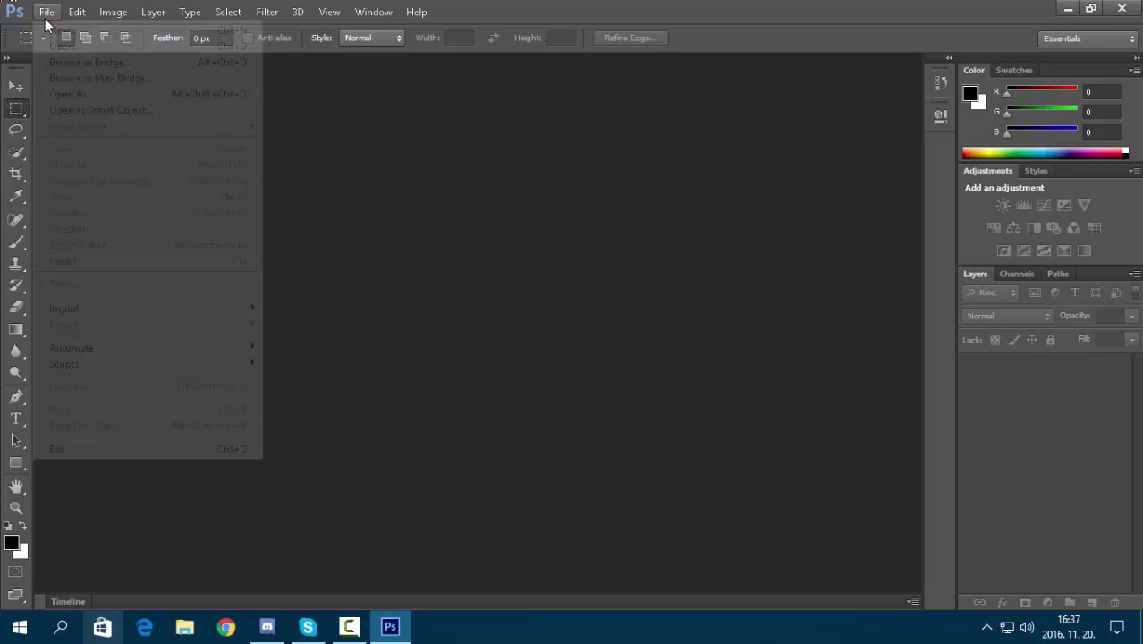
left_click(59, 30)
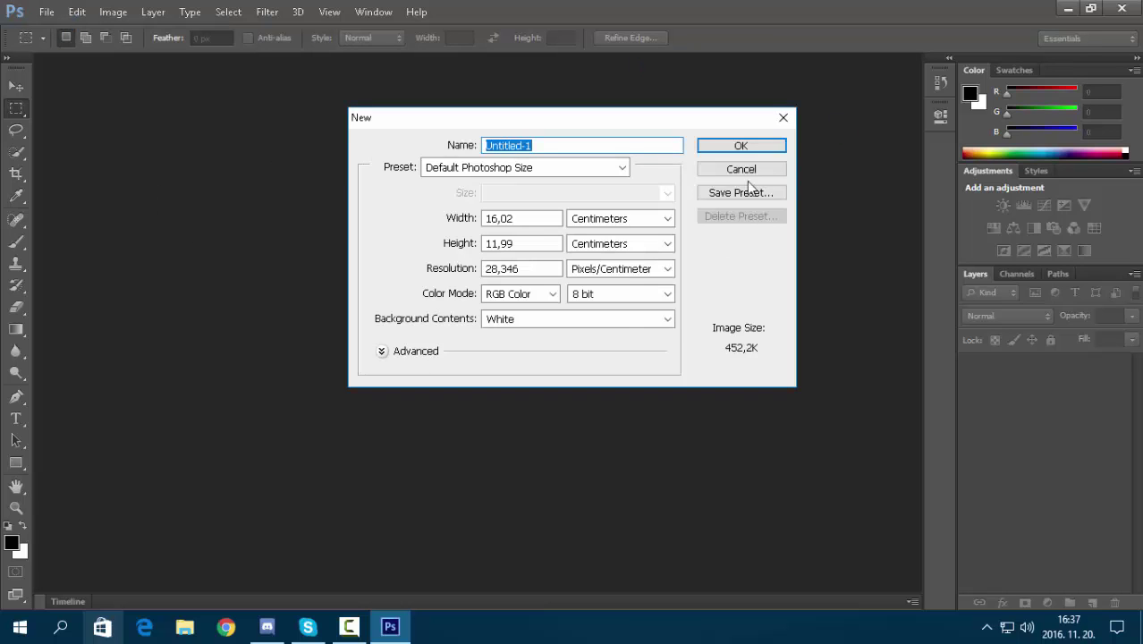
left_click(754, 147)
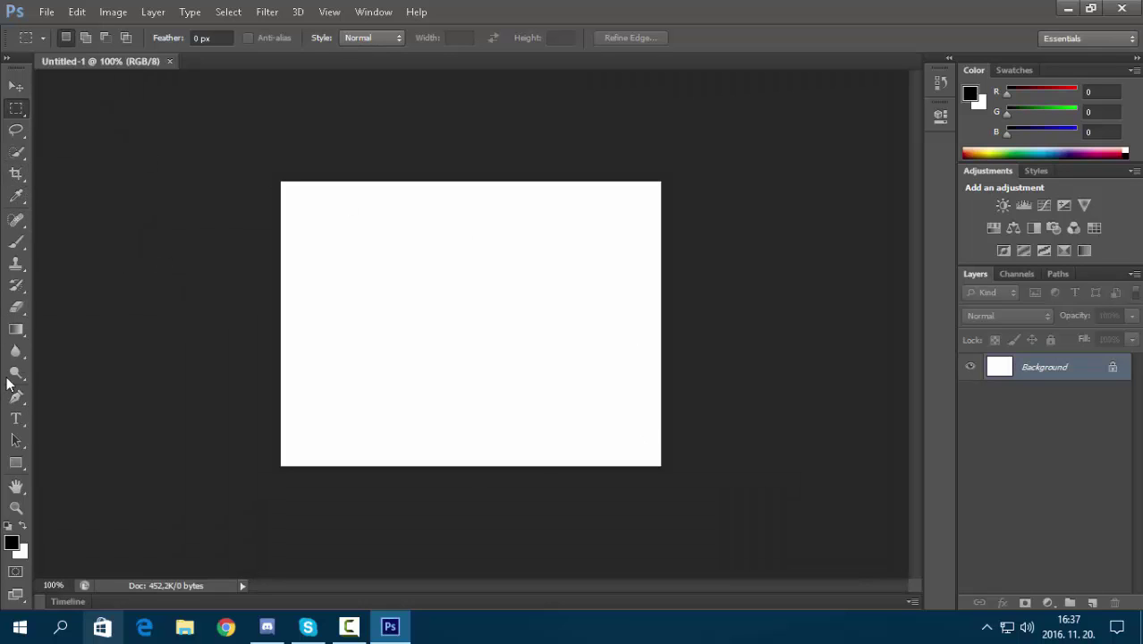
- Doodle black brush strokes and a dot on the canvas, then quit to reach the save prompt
left_click(16, 241)
mouse_move(611, 260)
left_mouse_down()
mouse_move(523, 301)
mouse_move(501, 383)
left_mouse_up()
left_click(614, 393)
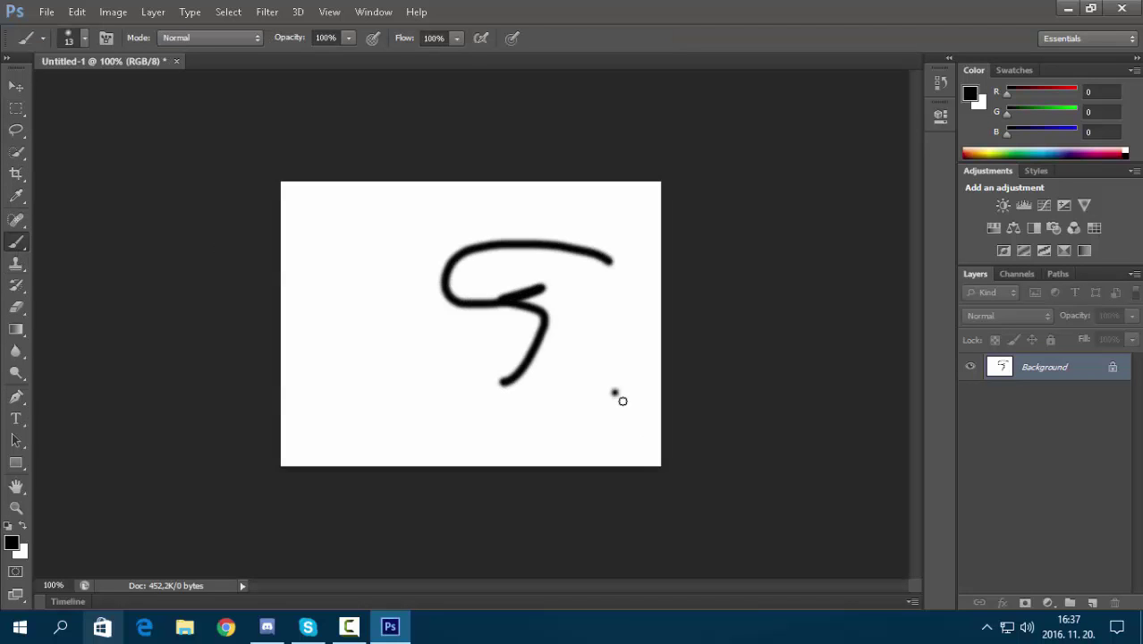
mouse_move(613, 393)
left_mouse_down()
mouse_move(626, 395)
mouse_move(492, 288)
left_mouse_up()
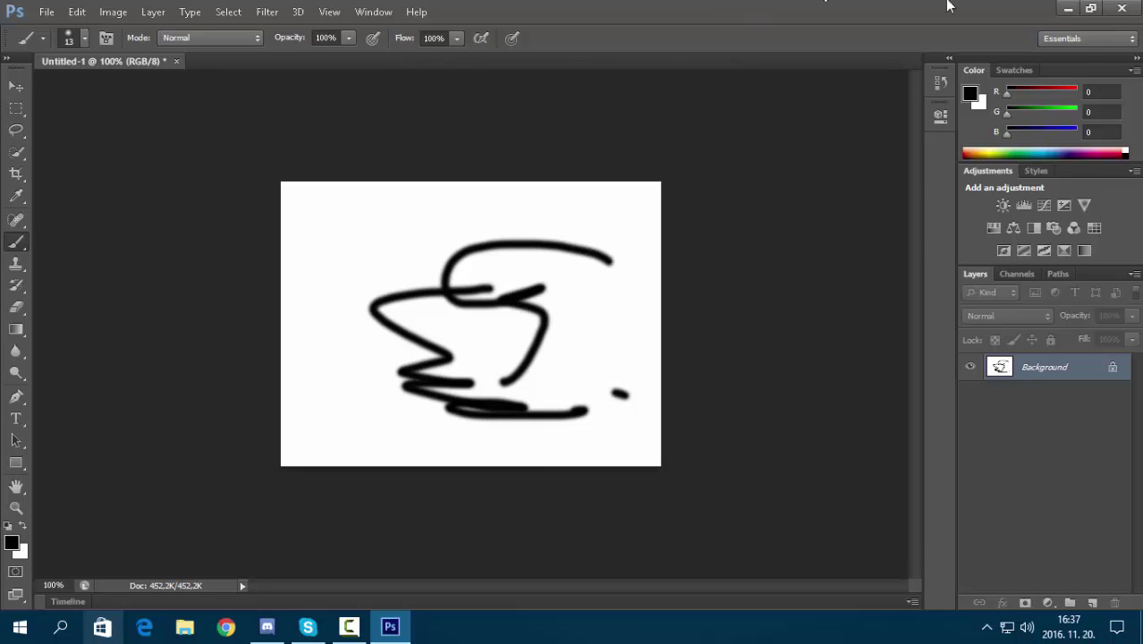
left_click(1122, 8)
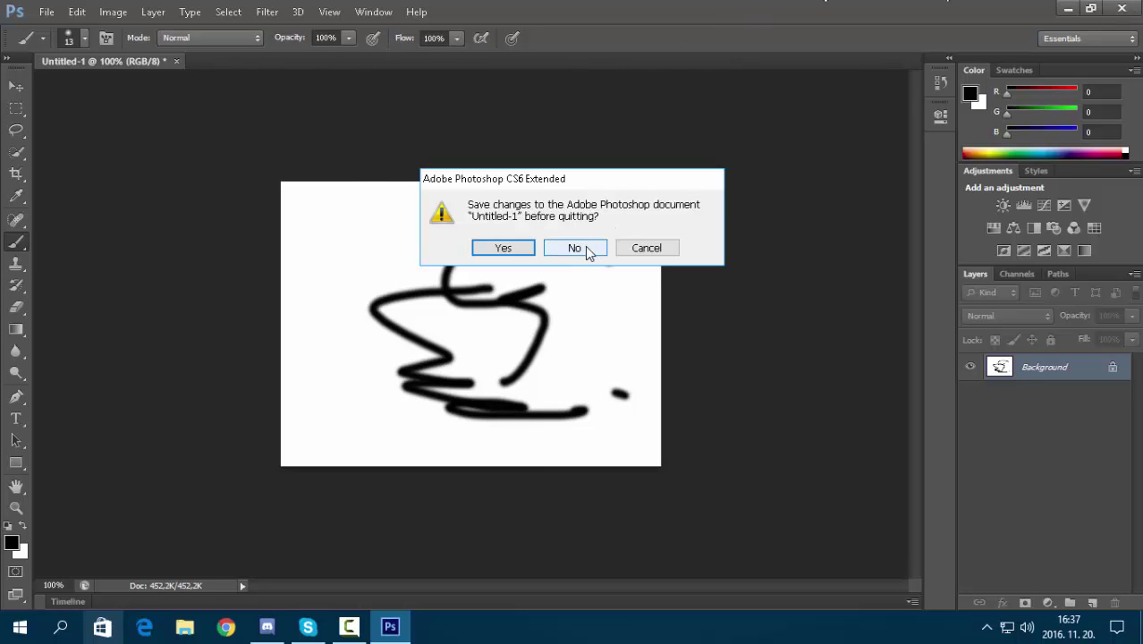